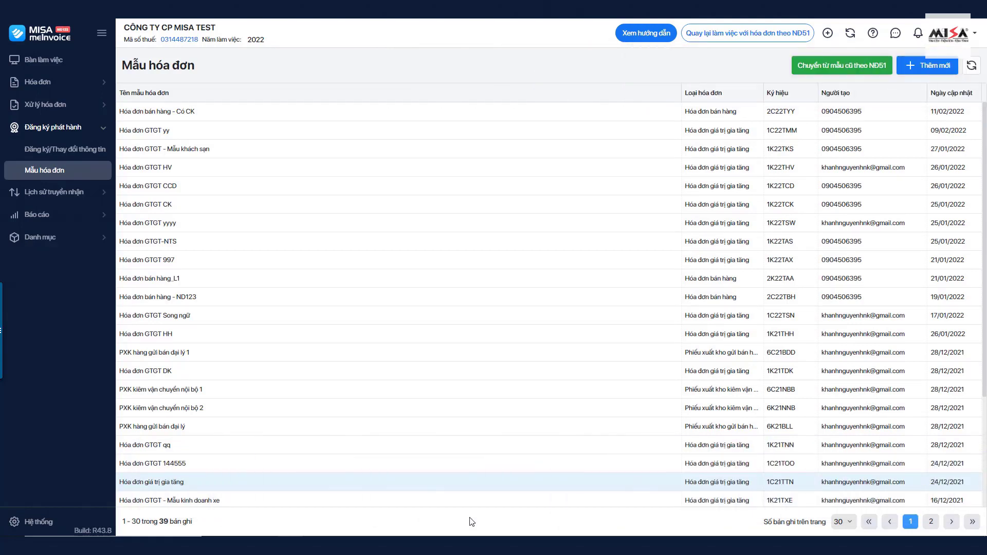
Step: Try to enable the "Tổng tiền chịu thuế suất 8%" row in the Hóa đơn GTGT 997 template's summary, declining the save confirmation
{"action": "mouse_move", "coordinate": [403, 264]}
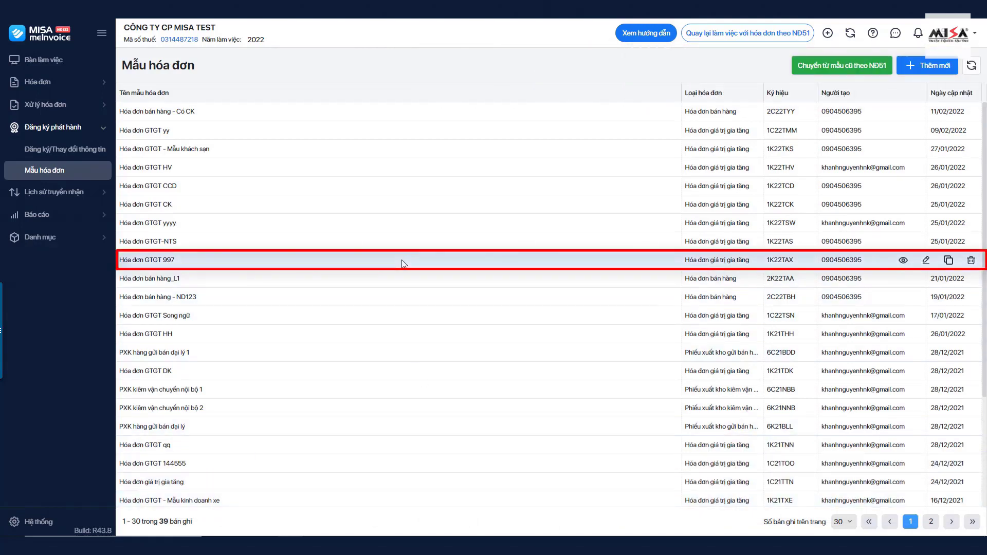
{"action": "left_click", "coordinate": [927, 261]}
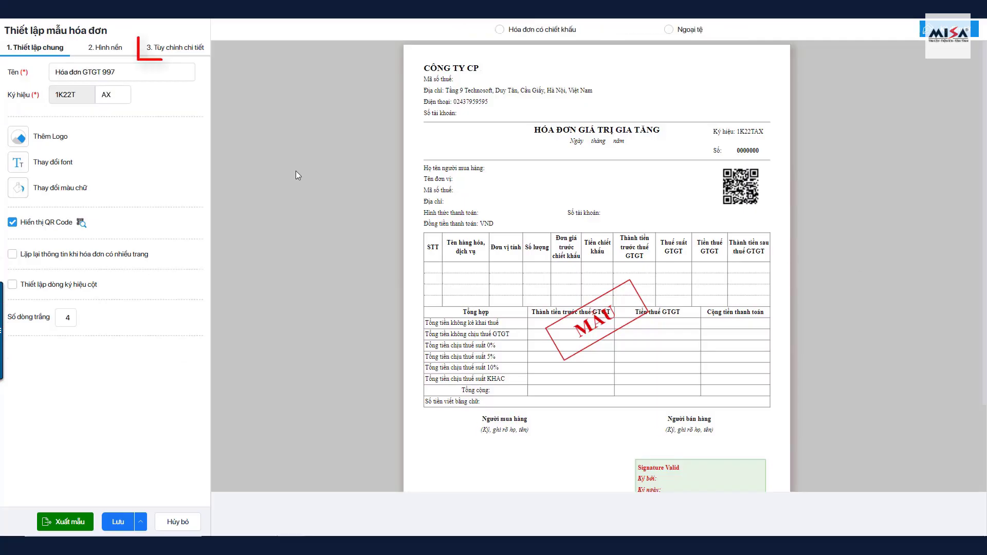
{"action": "left_click", "coordinate": [172, 49]}
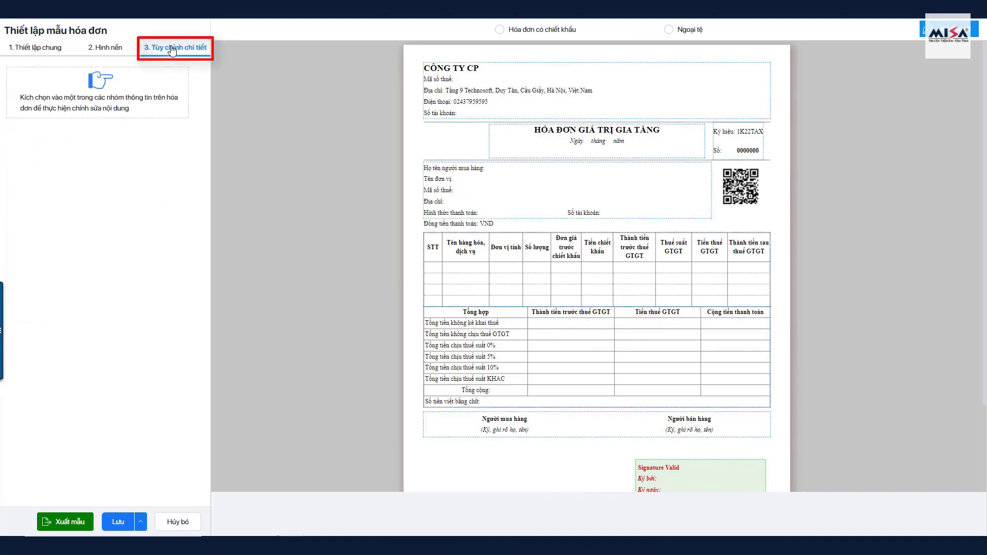
{"action": "left_click", "coordinate": [493, 357]}
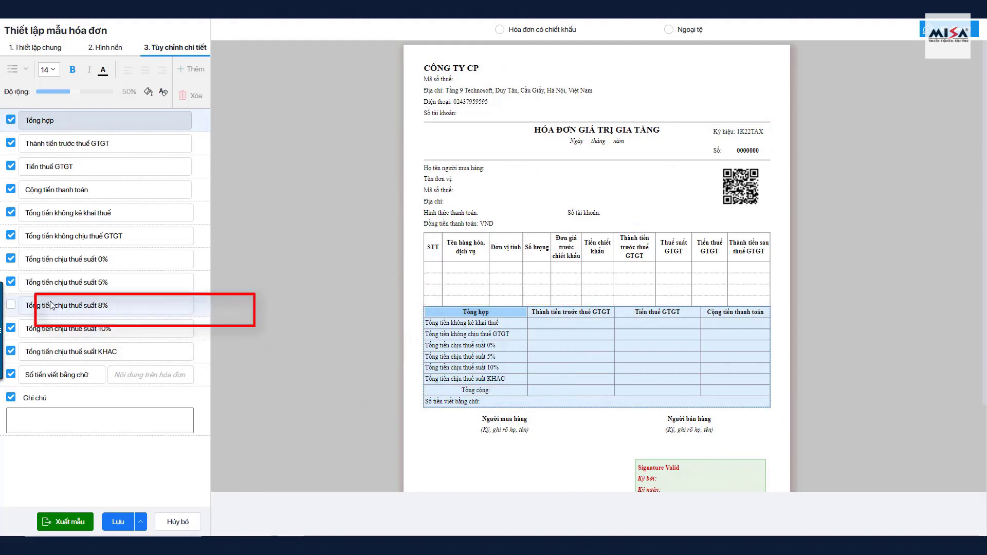
{"action": "left_click", "coordinate": [11, 305]}
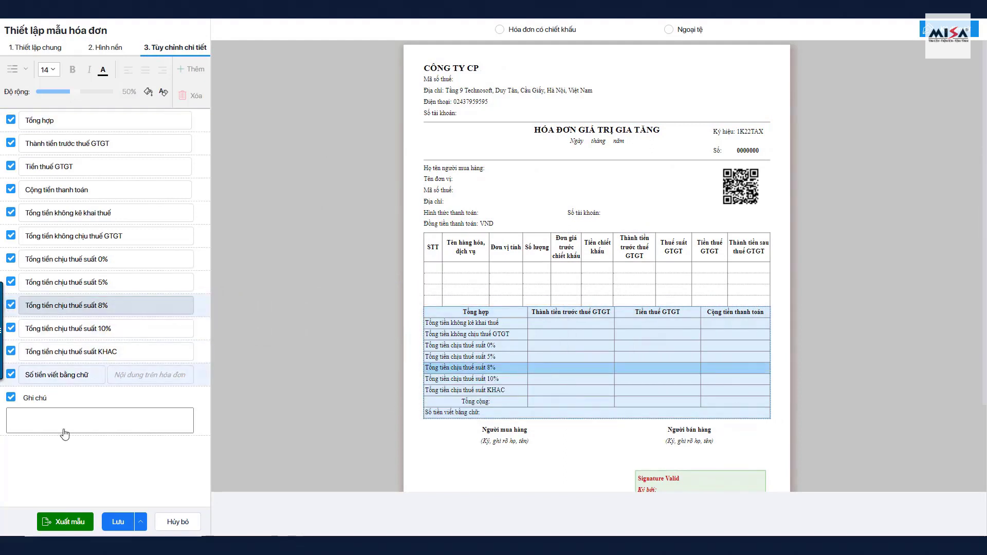
{"action": "left_click", "coordinate": [117, 524]}
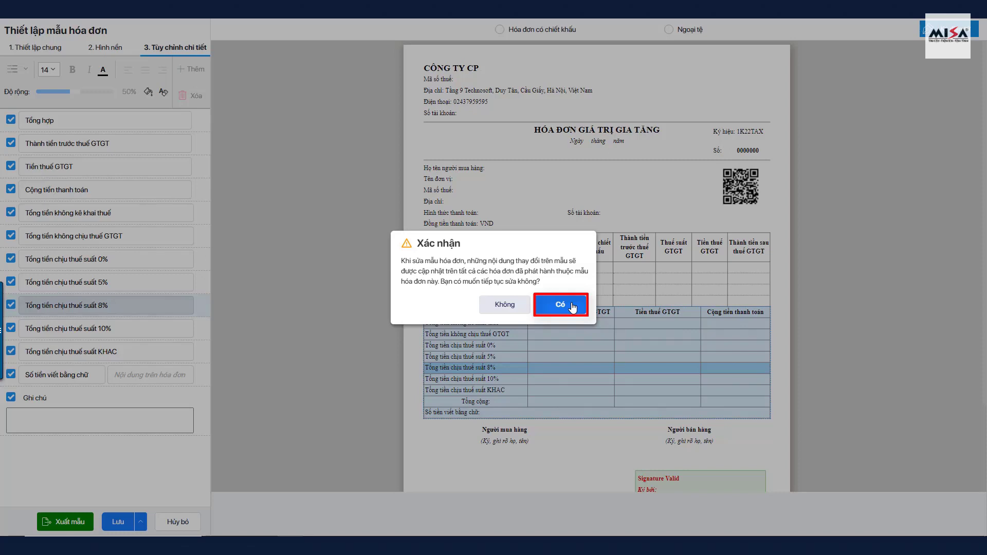
{"action": "left_click", "coordinate": [502, 306]}
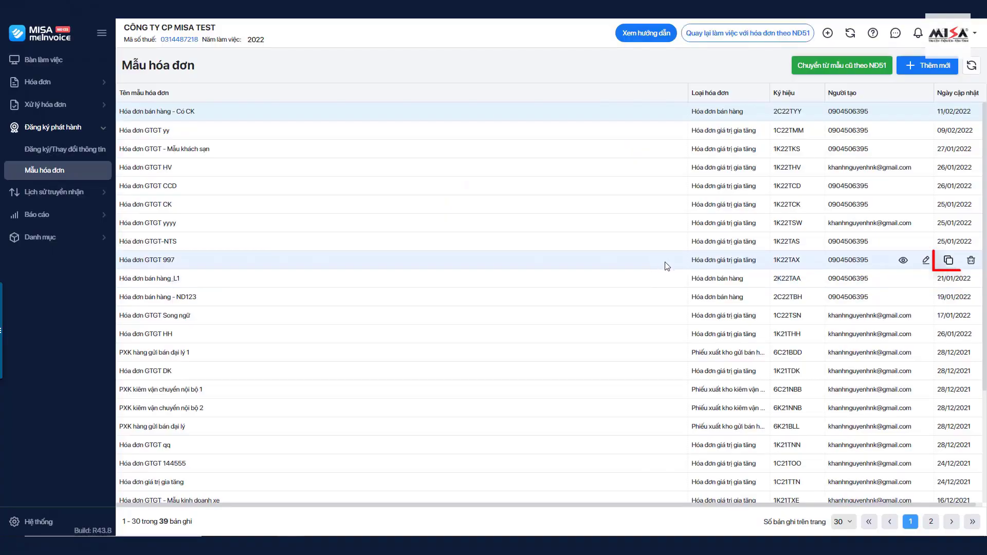
Step: Duplicate the Hóa đơn GTGT 997 template as "Hóa đơn GTGT 997-NQ43" with symbol AP and select its tax summary block for detailed customization
{"action": "left_click", "coordinate": [948, 262]}
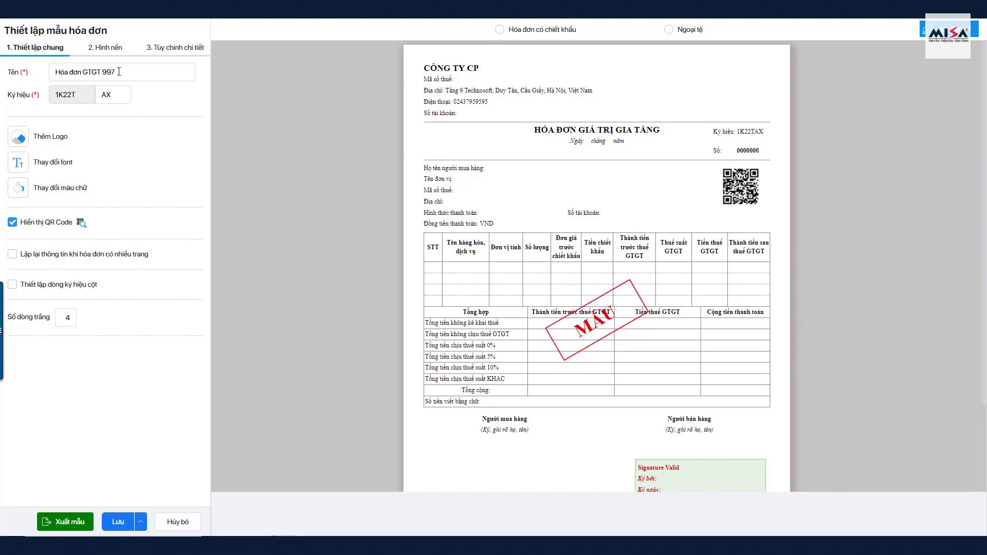
{"action": "left_click", "coordinate": [119, 71]}
{"action": "type", "text": "-NQ43"}
{"action": "left_click", "coordinate": [121, 94]}
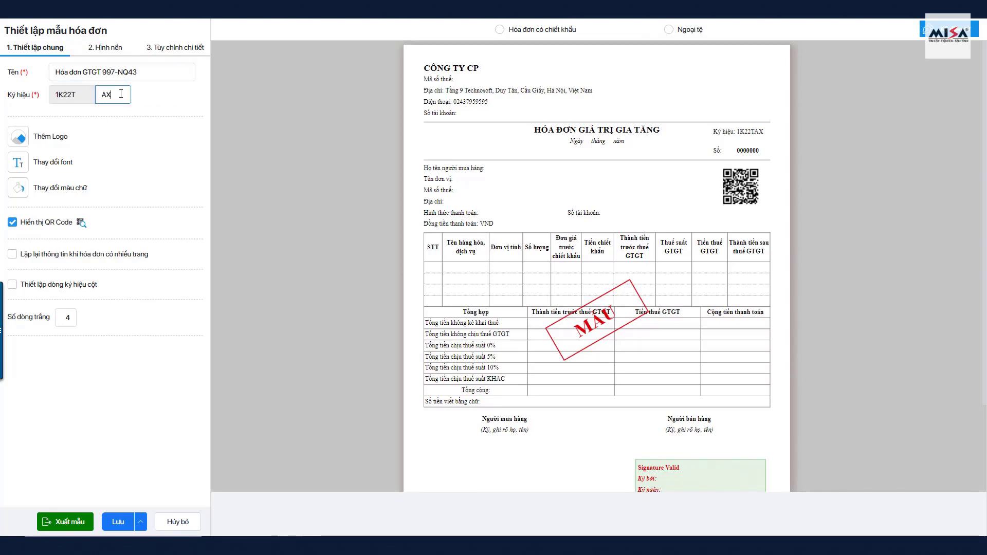
{"action": "type", "text": "P"}
{"action": "left_click", "coordinate": [175, 47]}
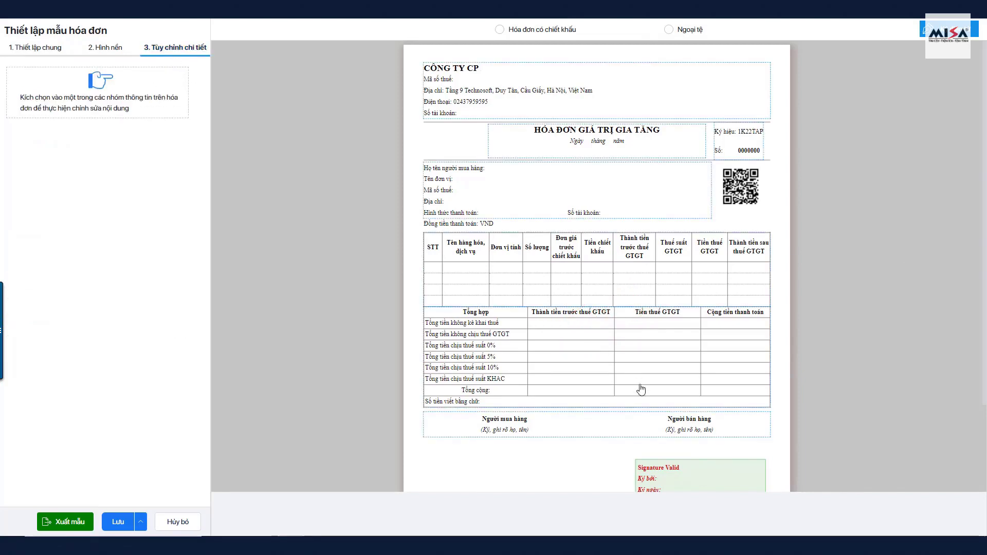
{"action": "left_click", "coordinate": [597, 379]}
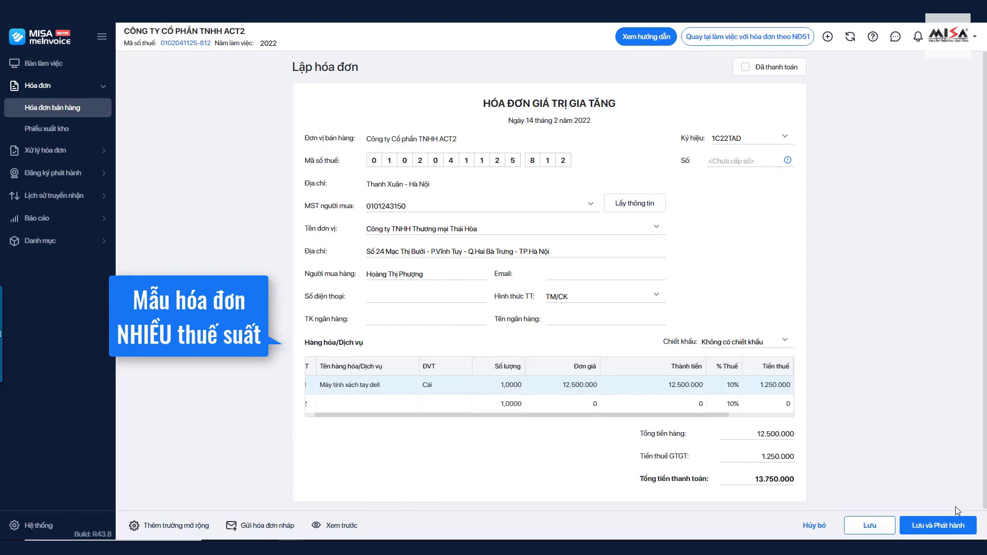
Step: Set the tax rate of the "Máy tính xách tay dell" line to 8% on the multi-rate VAT invoice
{"action": "left_click", "coordinate": [735, 386]}
{"action": "left_click", "coordinate": [733, 386]}
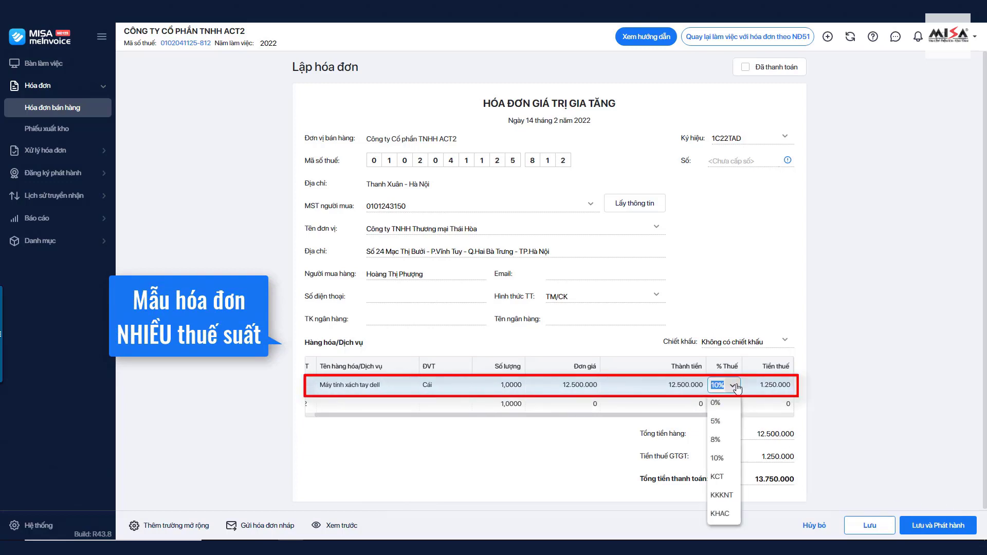
{"action": "left_click", "coordinate": [734, 440]}
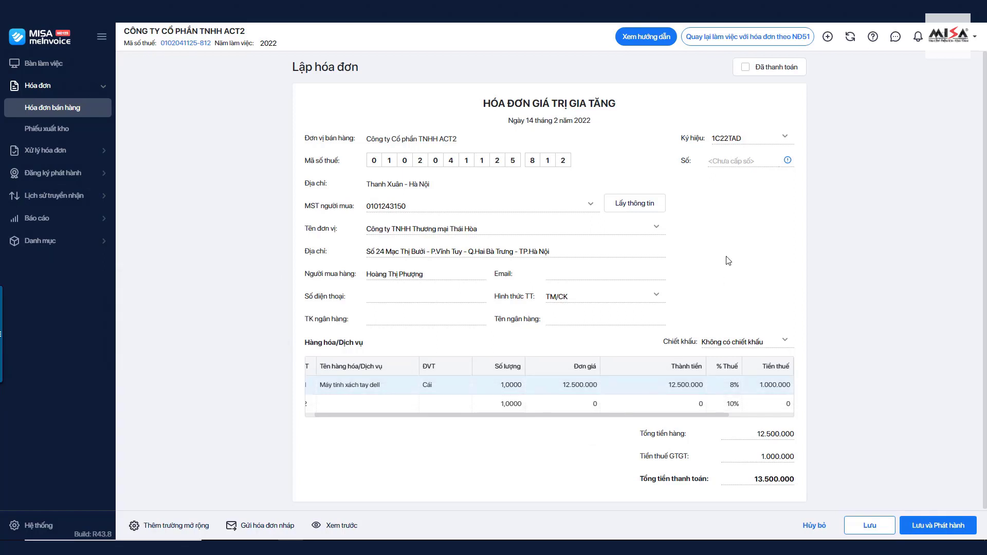
Step: Change the invoice symbol to 1C22TAA and choose 8% as the VAT rate for the whole invoice
{"action": "left_click", "coordinate": [785, 138]}
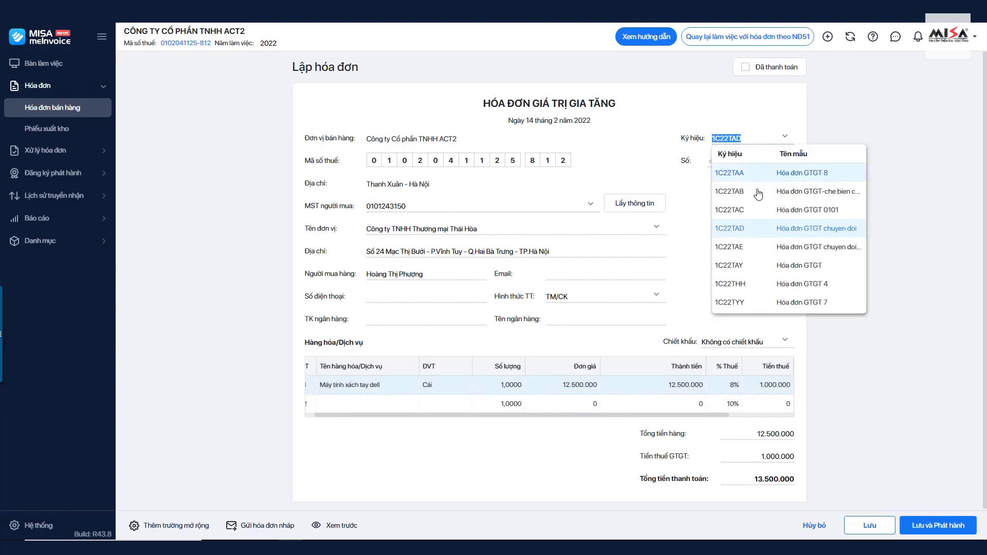
{"action": "left_click", "coordinate": [759, 173]}
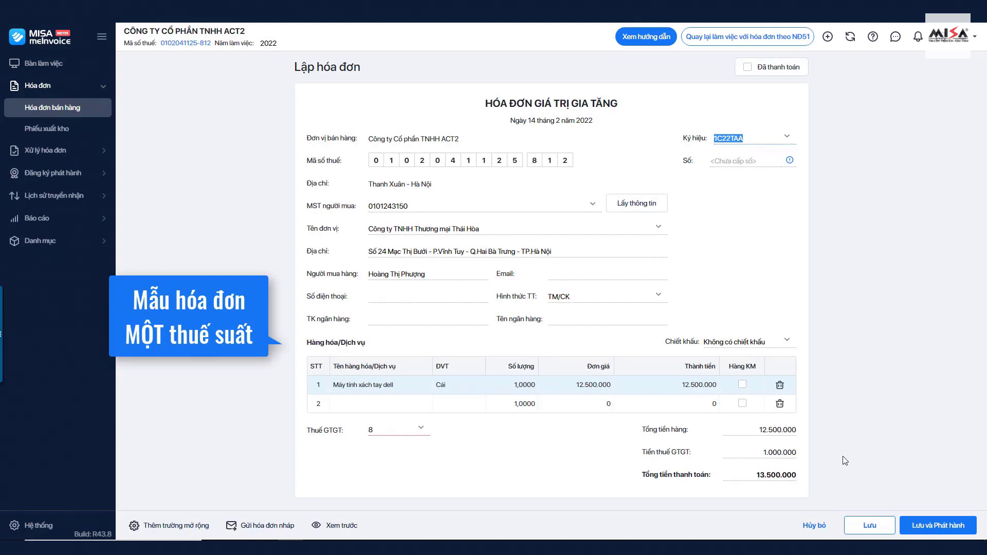
{"action": "left_click", "coordinate": [420, 428]}
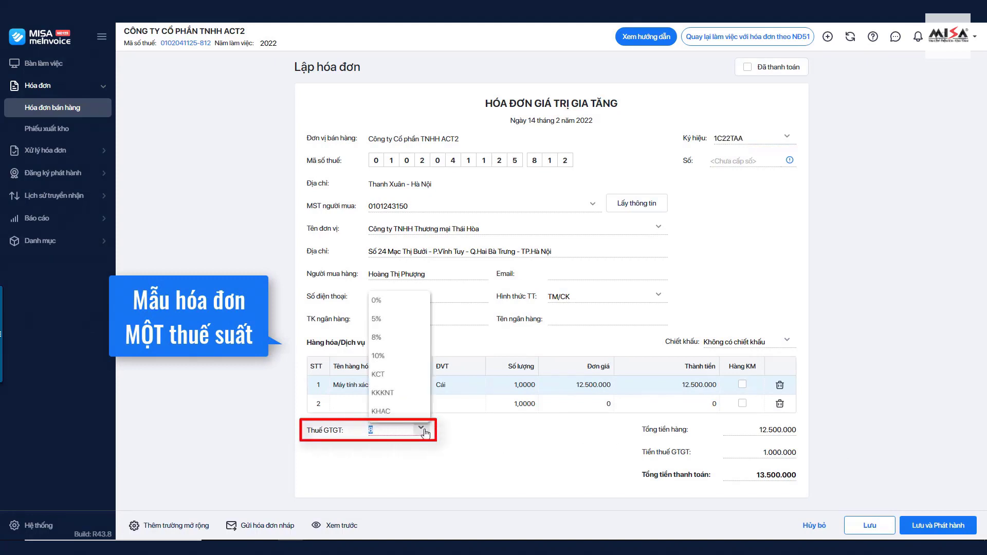
{"action": "left_click", "coordinate": [404, 338]}
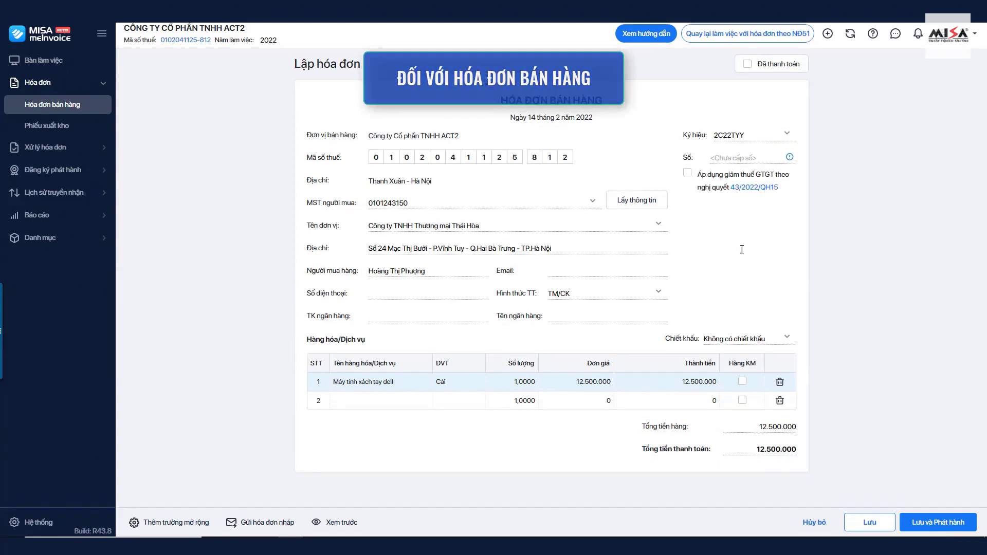
Step: Apply the VAT reduction under resolution 43/2022/QH15 to the sales invoice and enter a reduced tax amount of 125.000 for the laptop line
{"action": "left_click", "coordinate": [689, 173]}
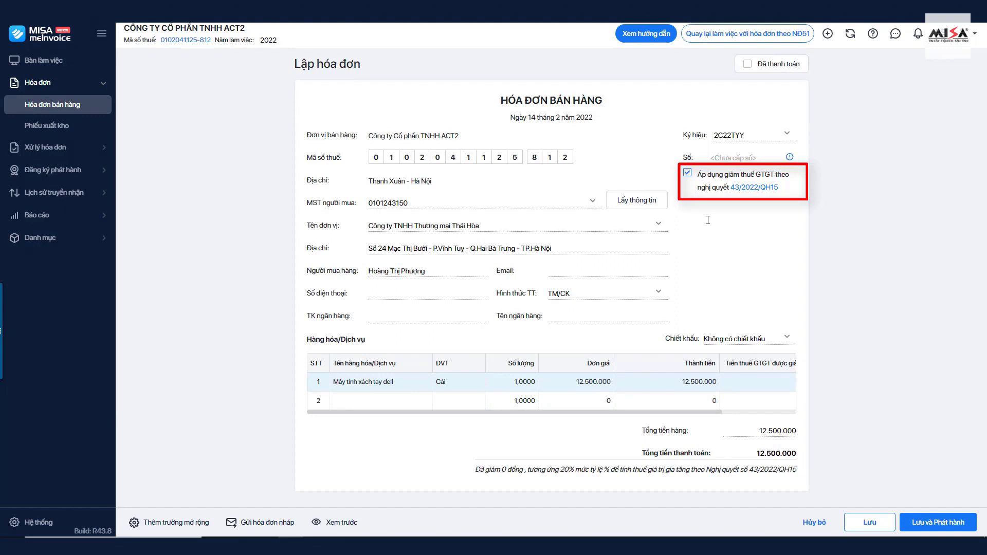
{"action": "left_click", "coordinate": [756, 382]}
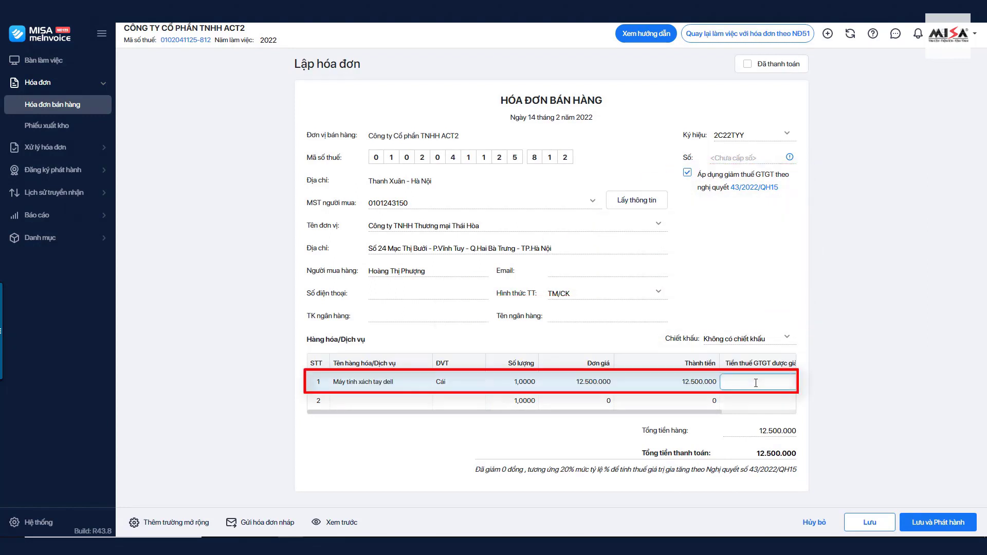
{"action": "type", "text": "125.00"}
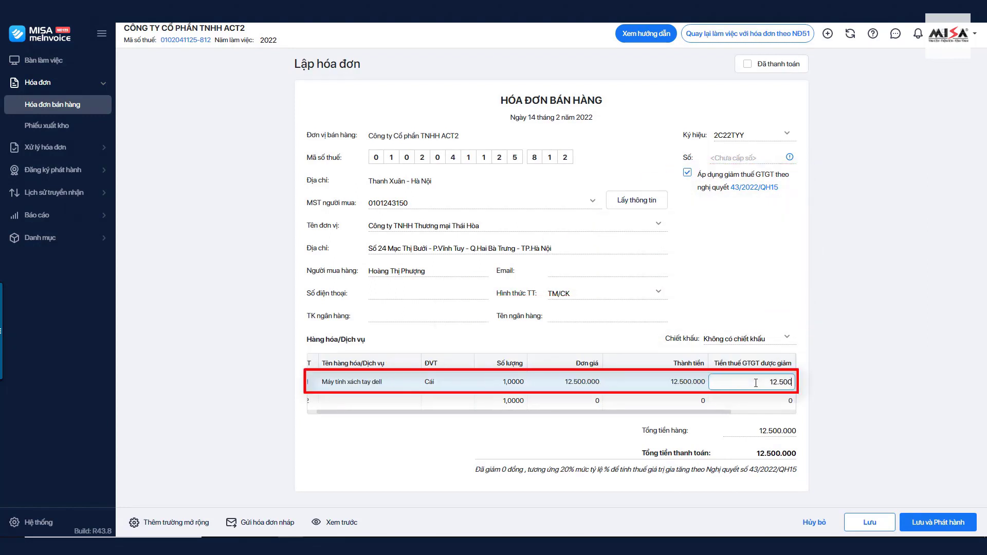
{"action": "type", "text": "0"}
{"action": "left_click", "coordinate": [873, 378]}
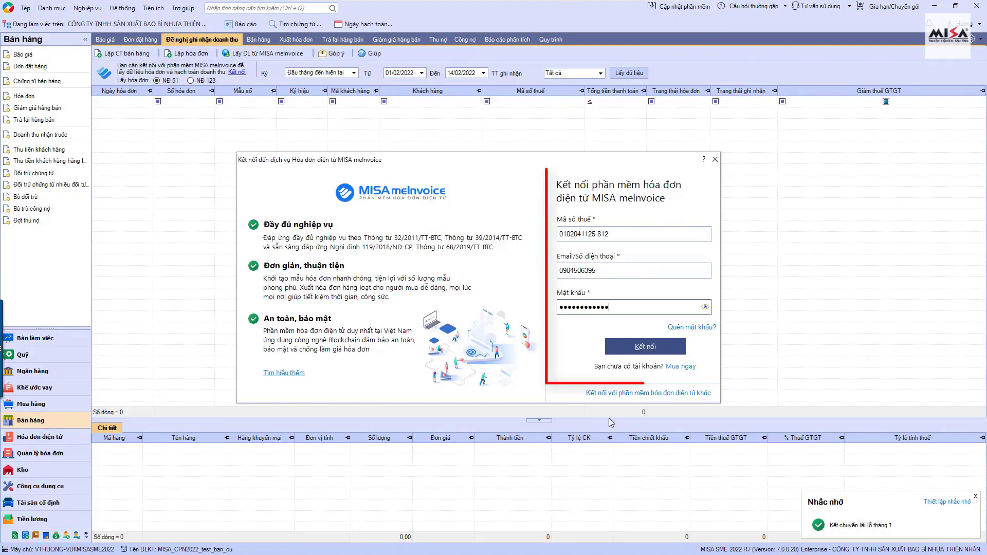
Step: Switch to MISA SME, complete the connection to MISA meInvoice and fetch the invoice data from it
{"action": "left_click", "coordinate": [655, 354]}
{"action": "left_click", "coordinate": [517, 320]}
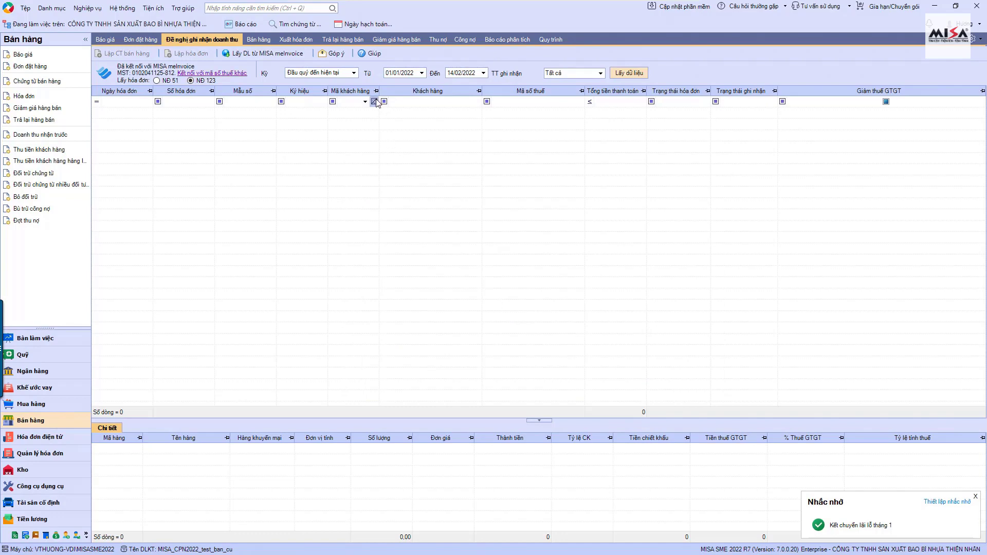
{"action": "left_click", "coordinate": [265, 55]}
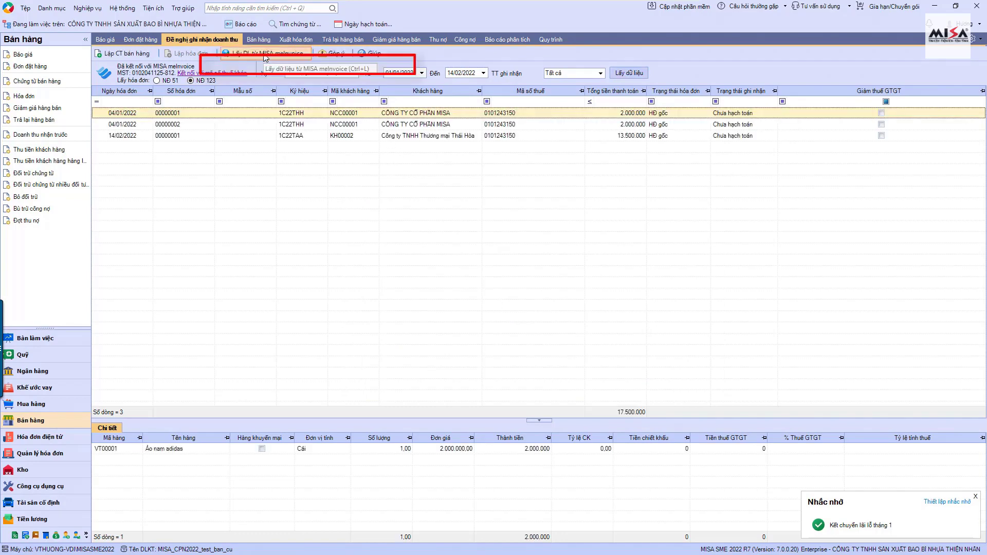
Step: Create a sales voucher from the 1C22TAA invoice dated 14/02/2022
{"action": "left_click", "coordinate": [266, 137]}
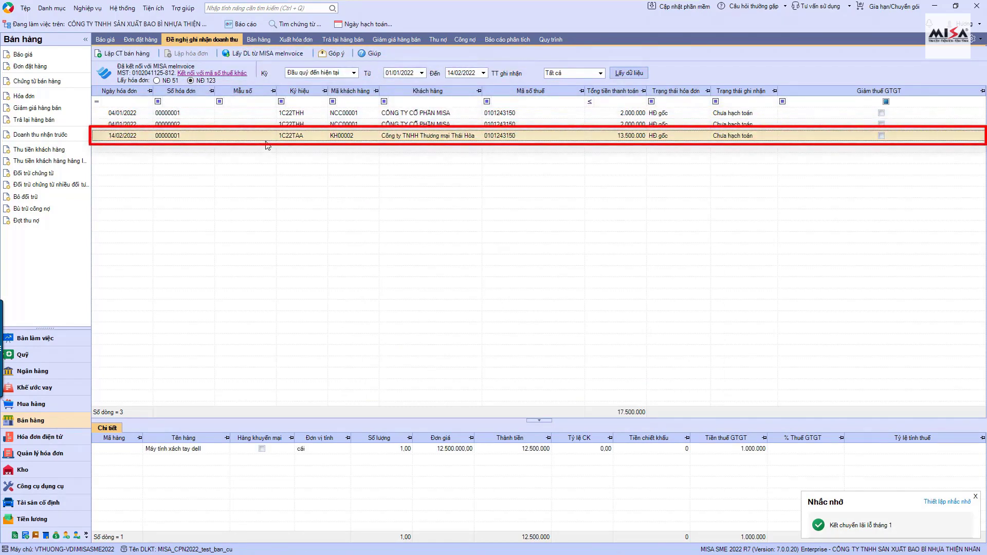
{"action": "left_click", "coordinate": [132, 55]}
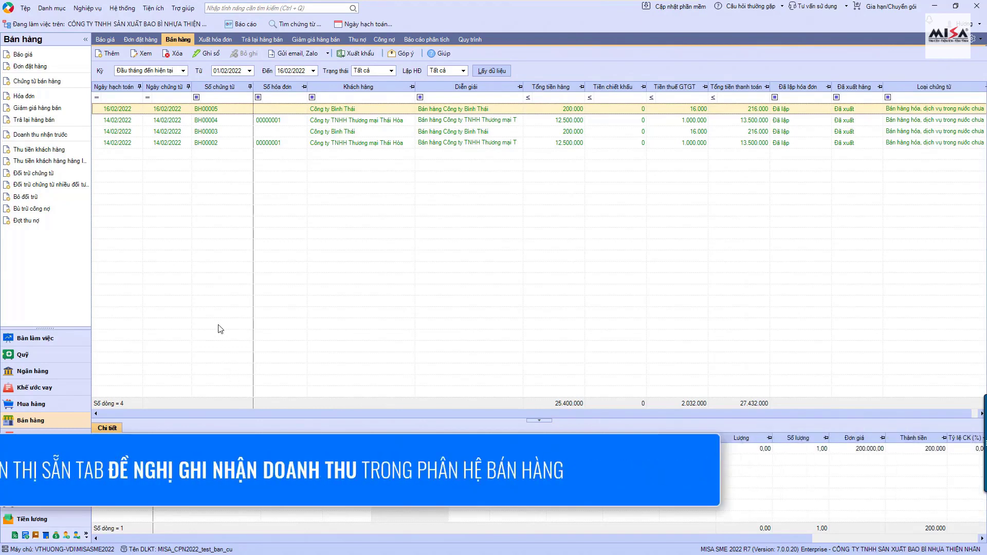
Step: Configure the "Đề nghị ghi nhận doanh thu" function under Bán hàng in the advanced show/hide options, agreeing to close open windows
{"action": "left_click", "coordinate": [122, 12]}
{"action": "left_click", "coordinate": [155, 197]}
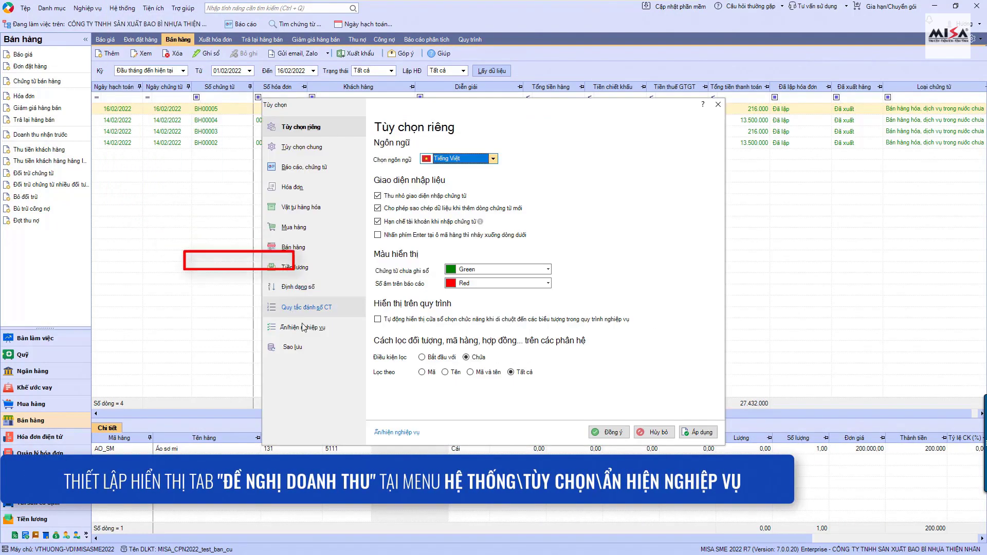
{"action": "left_click", "coordinate": [342, 332]}
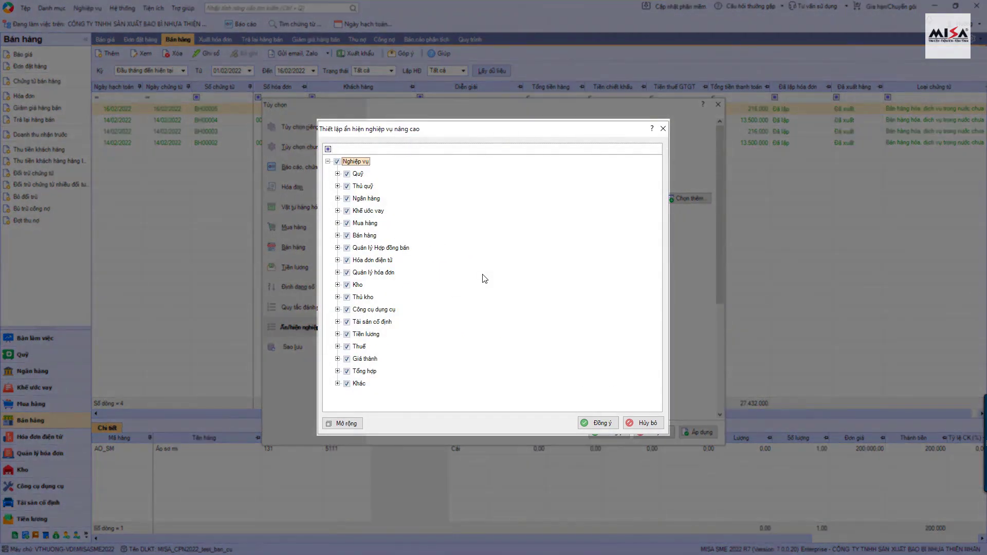
{"action": "left_click", "coordinate": [338, 236]}
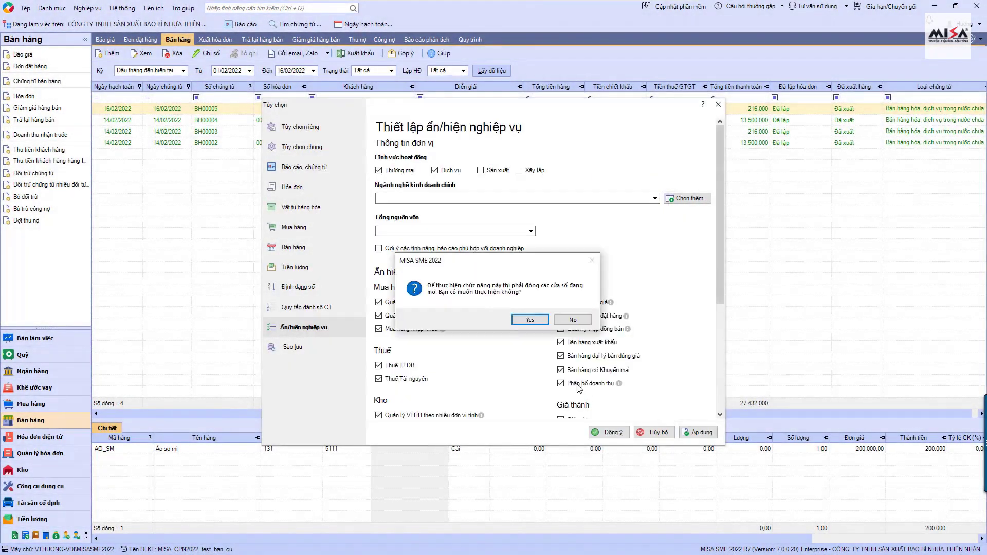
{"action": "left_click", "coordinate": [532, 323]}
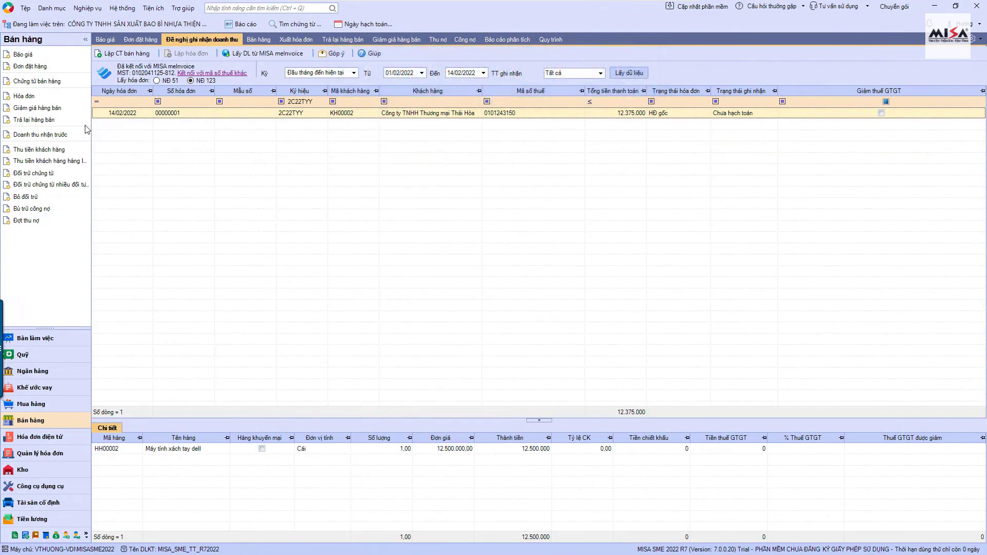
Step: Add an item to the Vật tư hàng hóa catalogue with code GIAM_THUE_GTGT and name "Giảm thuế GTGT"
{"action": "left_click", "coordinate": [52, 7]}
{"action": "mouse_move", "coordinate": [108, 122]}
{"action": "left_click", "coordinate": [182, 125]}
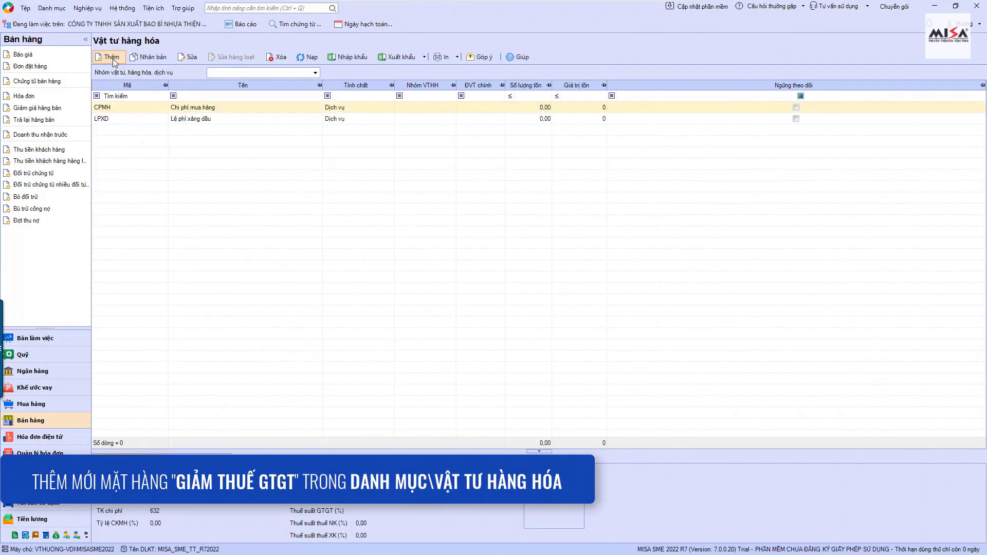
{"action": "left_click", "coordinate": [113, 58]}
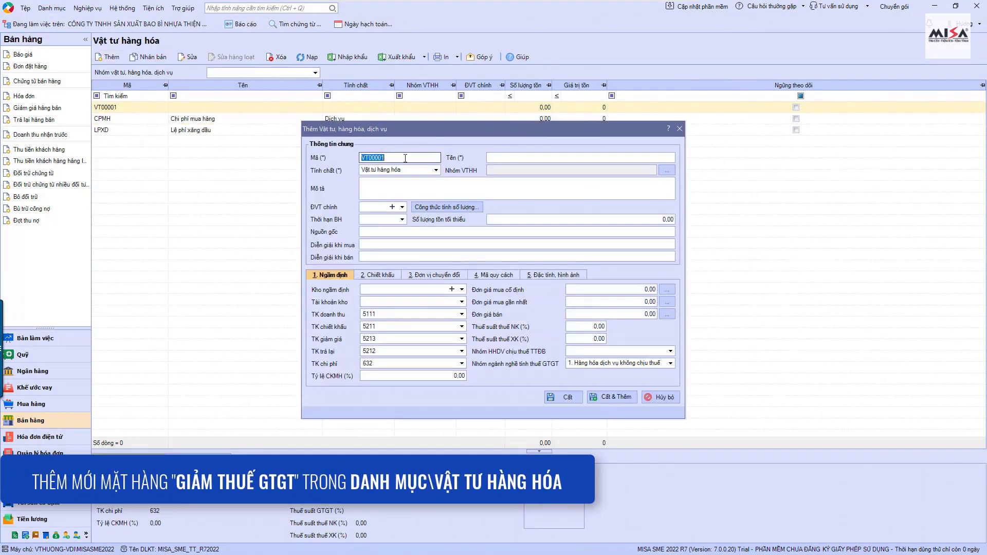
{"action": "type", "text": "GIAM_THUE_GTGT"}
{"action": "left_click", "coordinate": [497, 158]}
{"action": "type", "text": "Giảm thuế GTGT"}
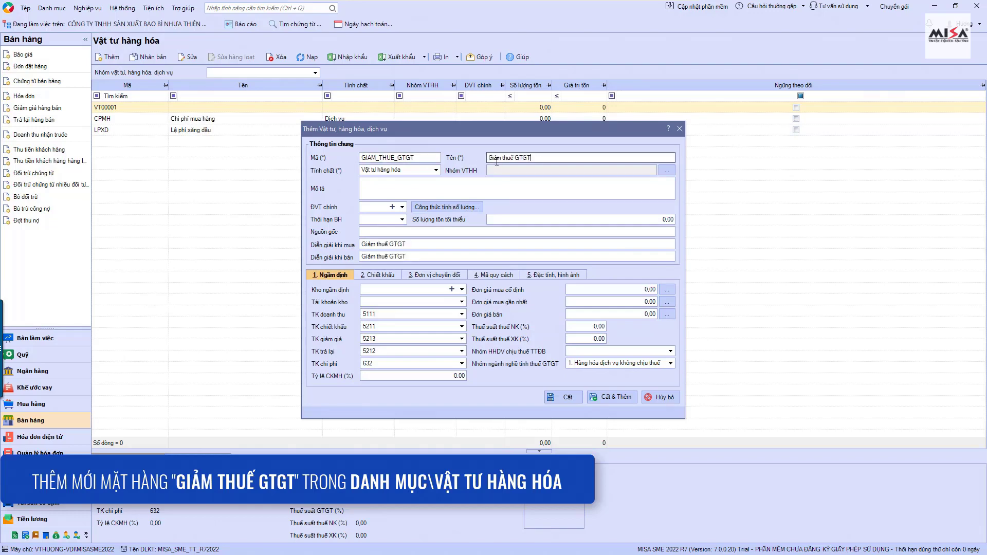
Step: Set the new item's nature (Tính chất) to "Chỉ là diễn giải"
{"action": "left_click", "coordinate": [435, 170]}
{"action": "key", "text": "Down"}
{"action": "key", "text": "Down"}
{"action": "key", "text": "Down"}
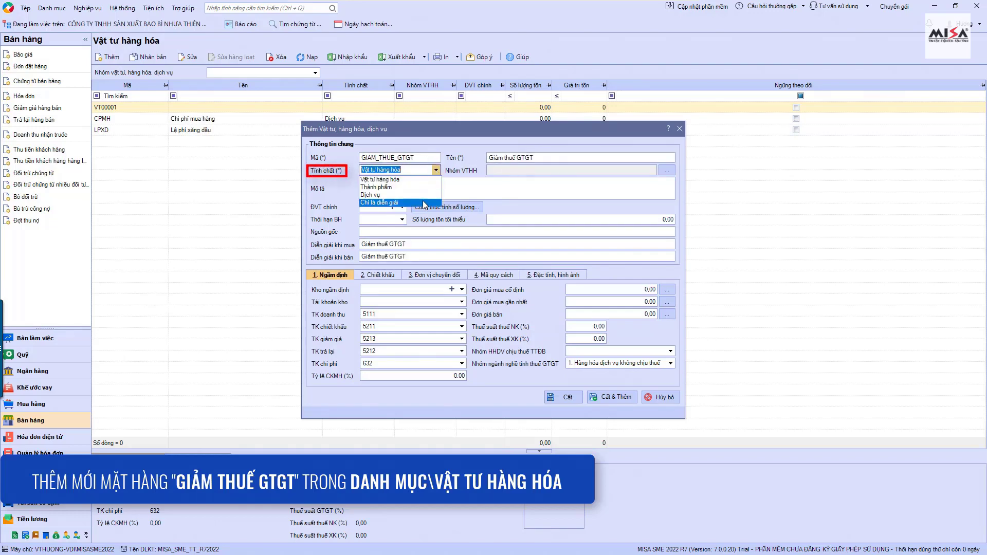
{"action": "key", "text": "Return"}
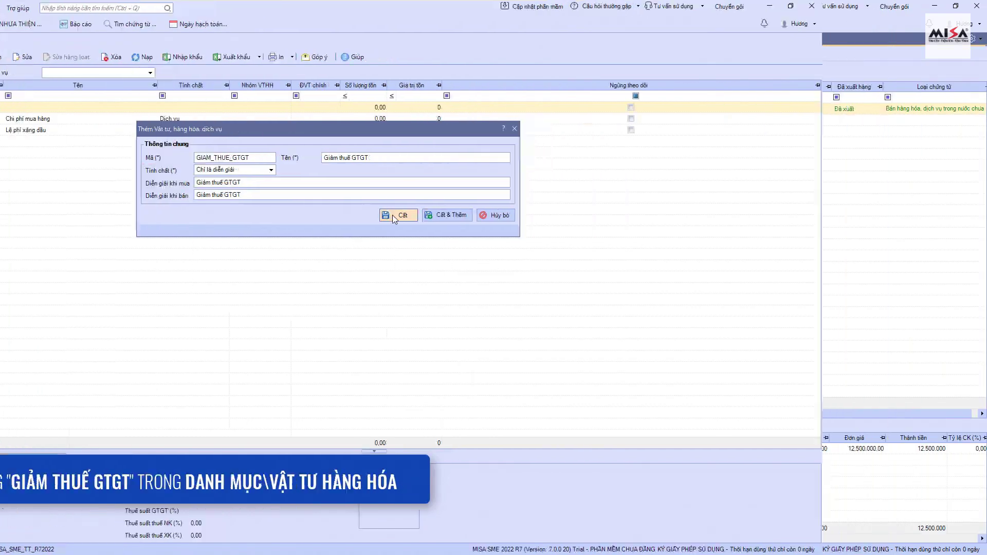